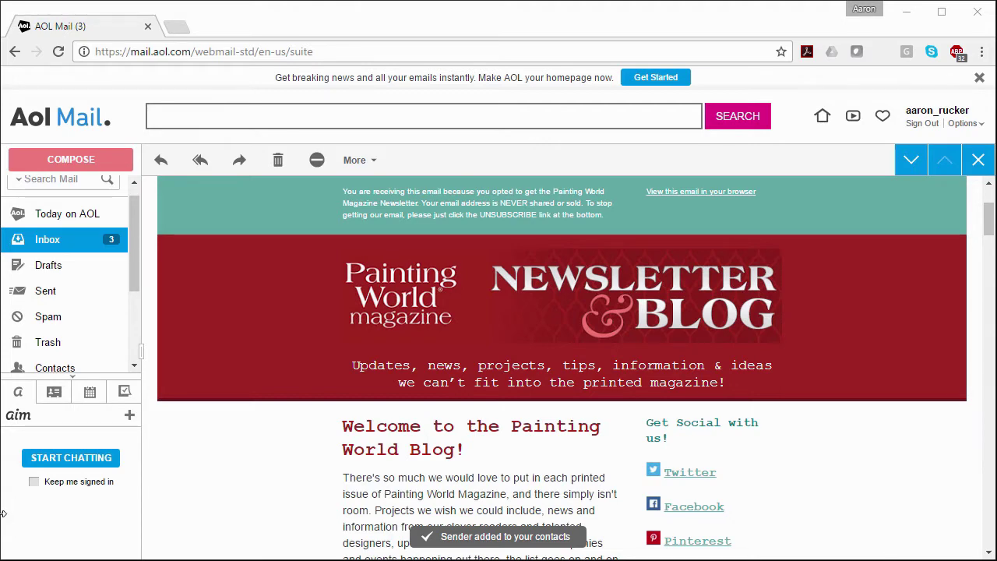
- Narrow the browser window to expose the desktop
mouse_move(3, 515)
mouse_down()
mouse_move(76, 508)
mouse_move(1, 508)
mouse_up()
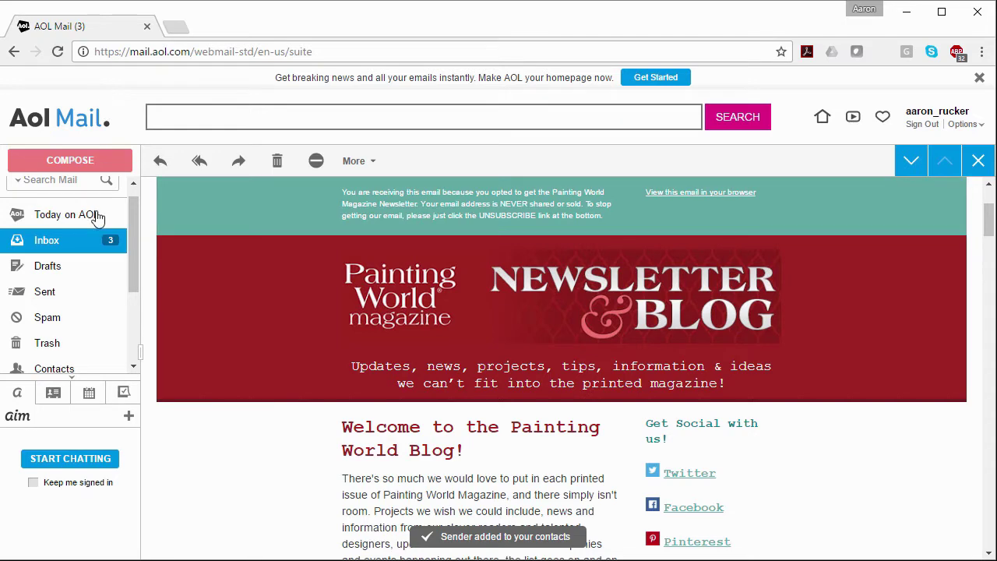
- Load the Today on AOL news page, then return to the inbox message list
click(60, 220)
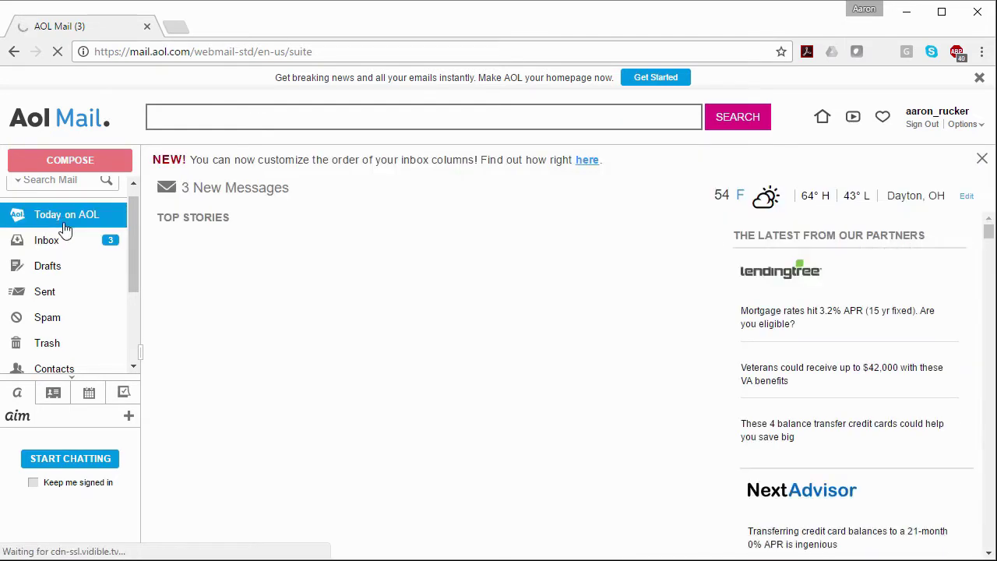
click(48, 241)
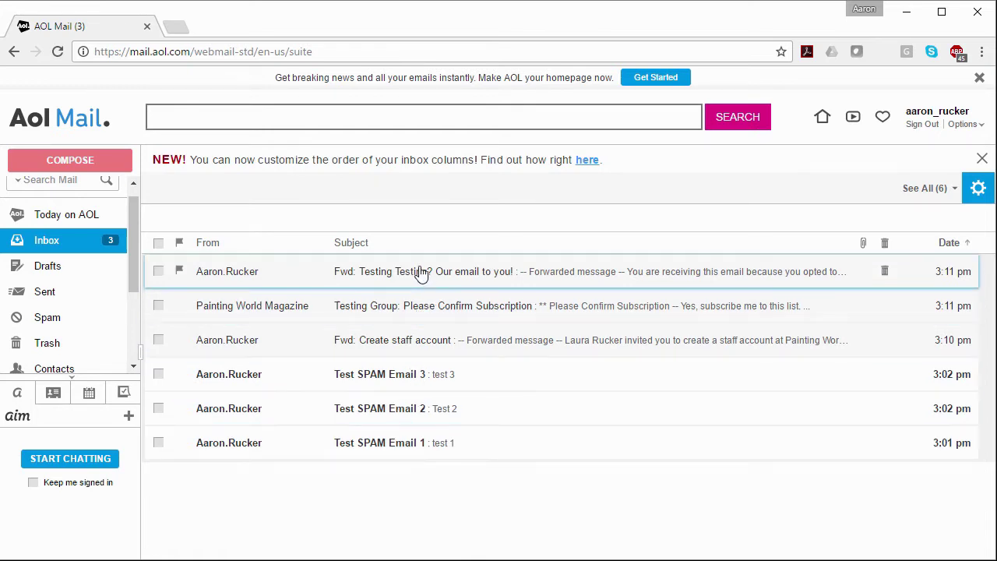
click(390, 307)
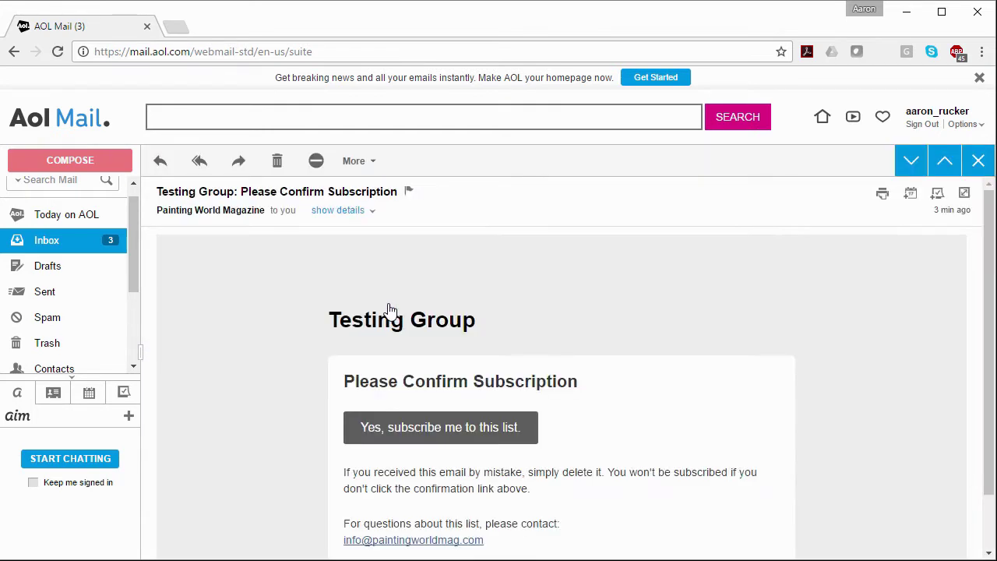
click(60, 244)
click(462, 280)
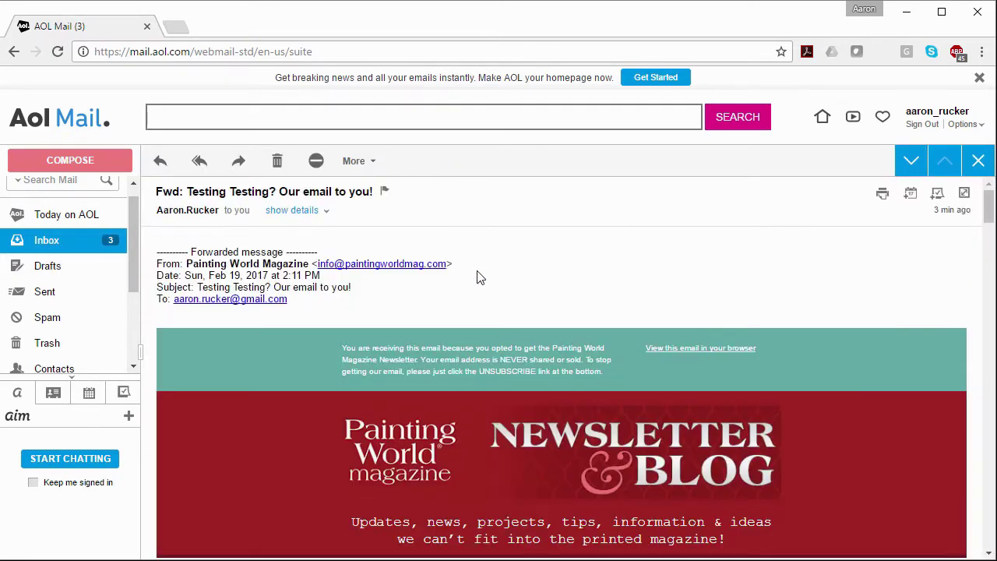
scroll(544, 308, down, 2)
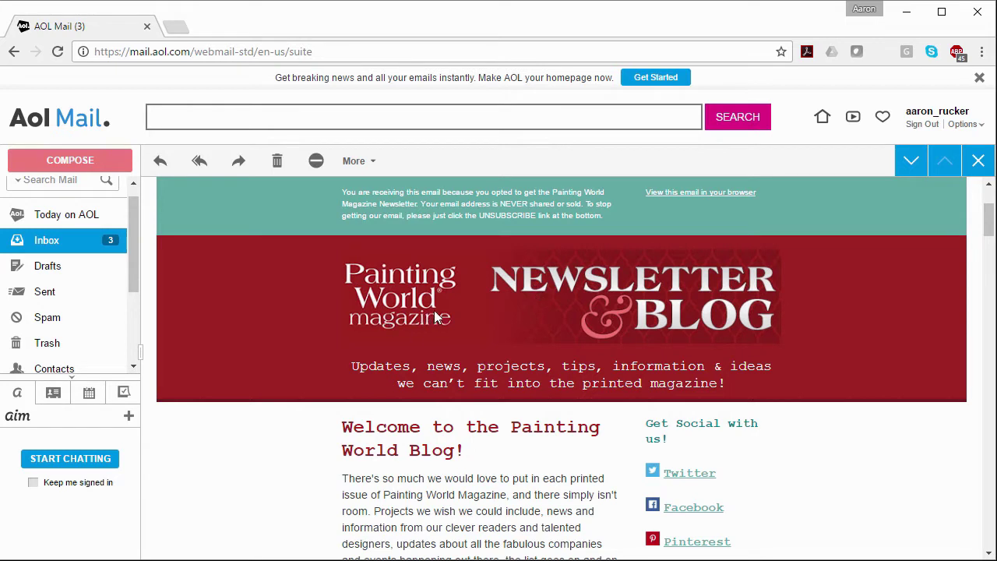
scroll(435, 290, up, 1)
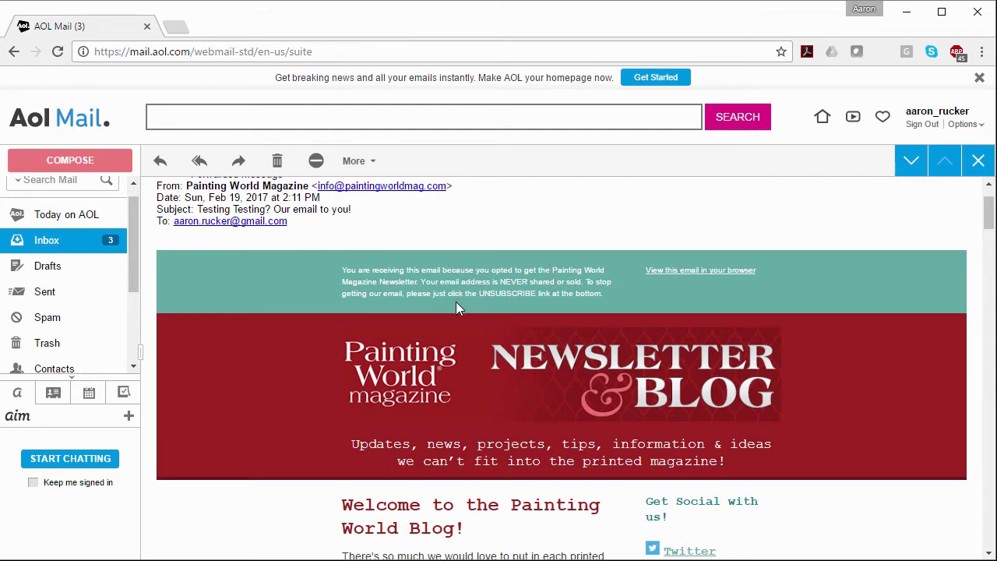
scroll(456, 302, down, 7)
scroll(458, 309, down, 15)
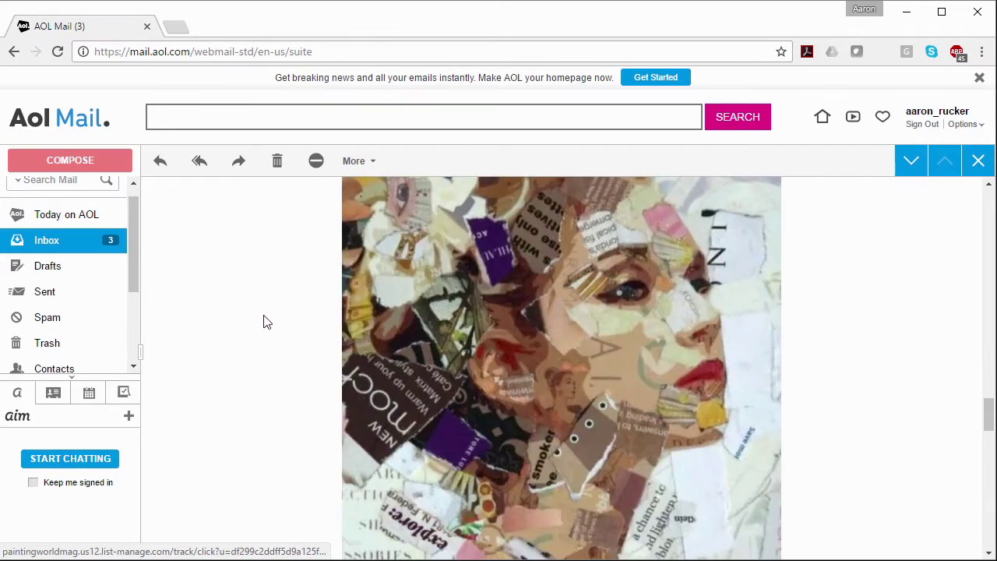
scroll(263, 321, down, 15)
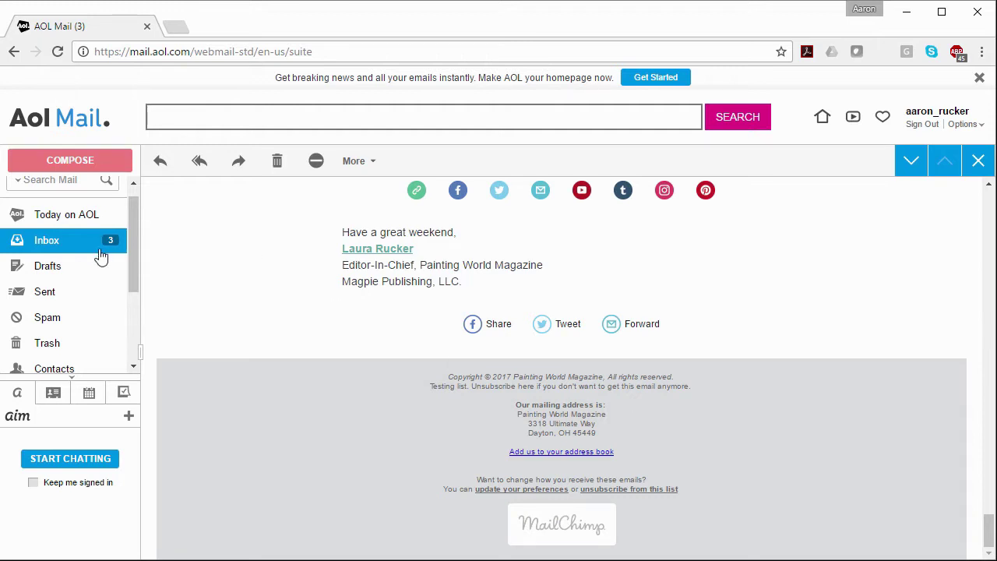
click(68, 247)
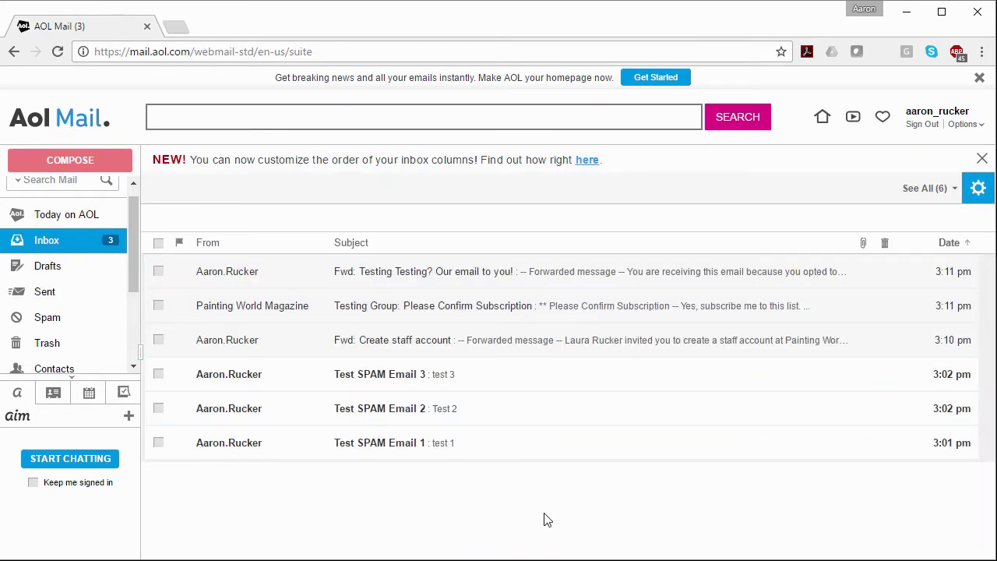
click(277, 273)
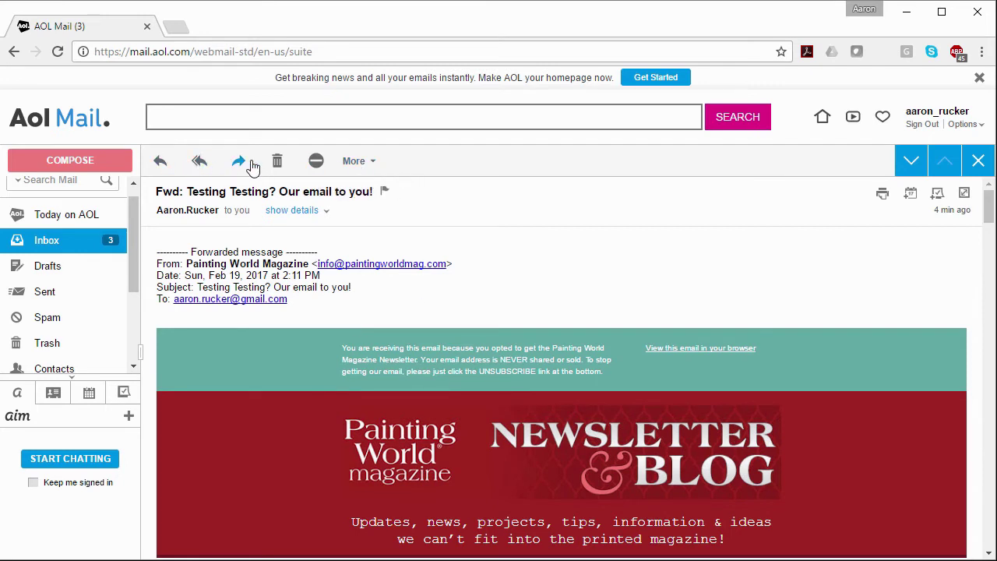
click(369, 169)
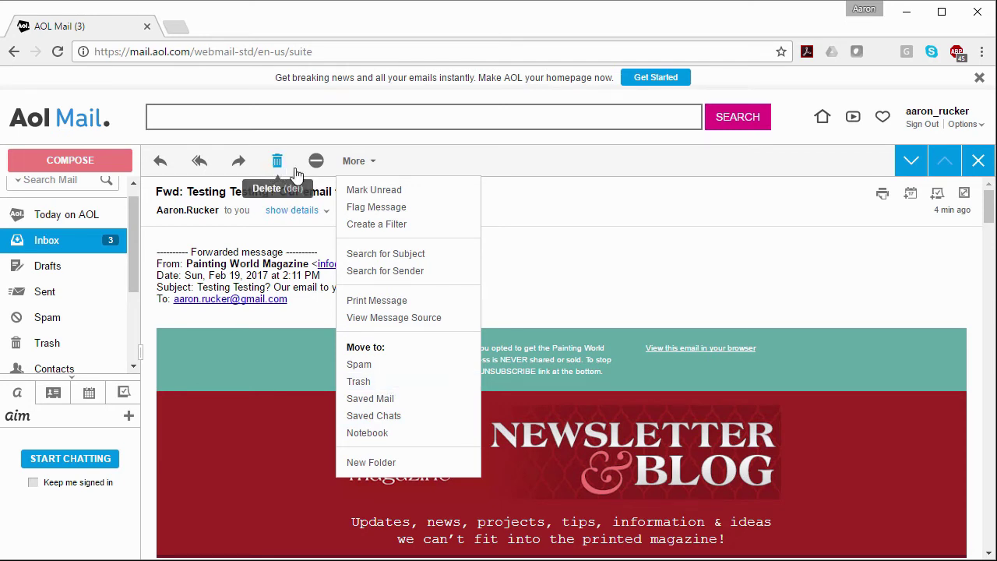
click(535, 278)
- Open Test SPAM Email 3, check its More actions without moving it, then view the Spam folder
click(67, 246)
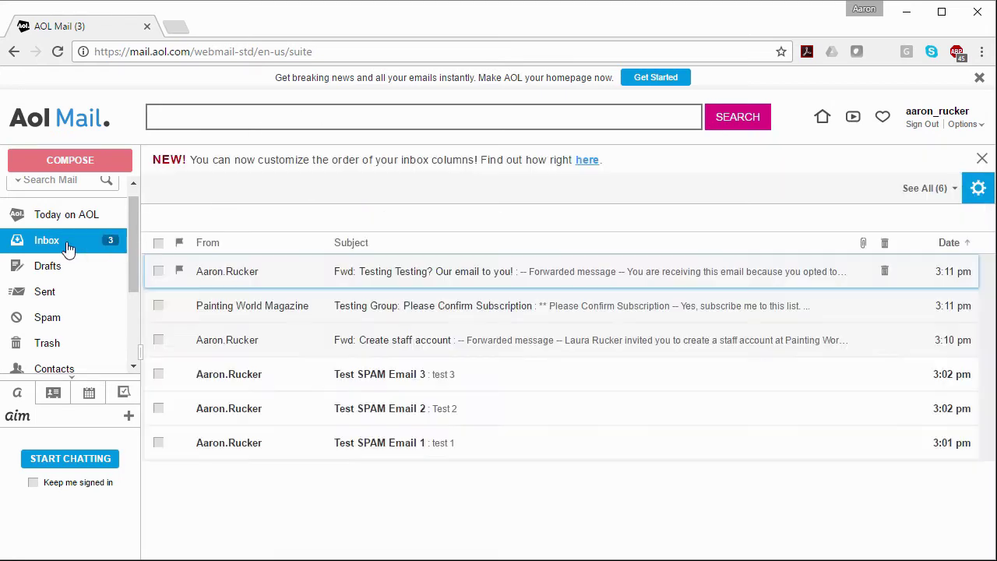
click(268, 377)
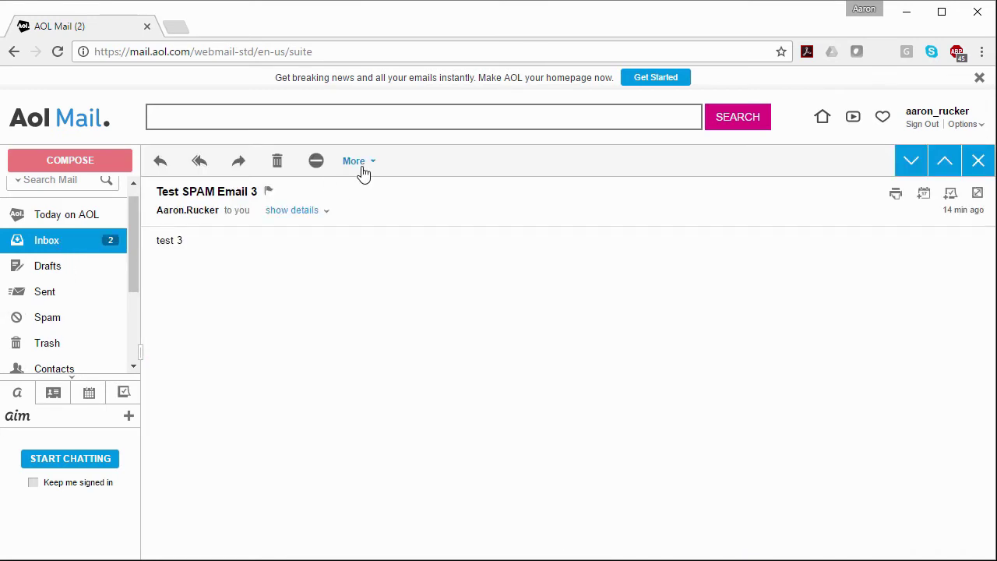
click(363, 162)
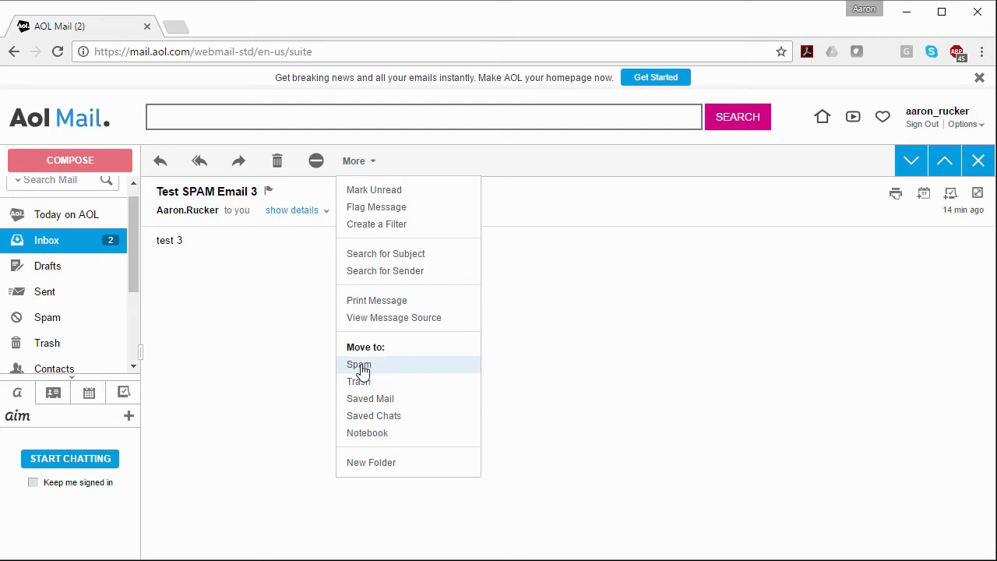
click(261, 367)
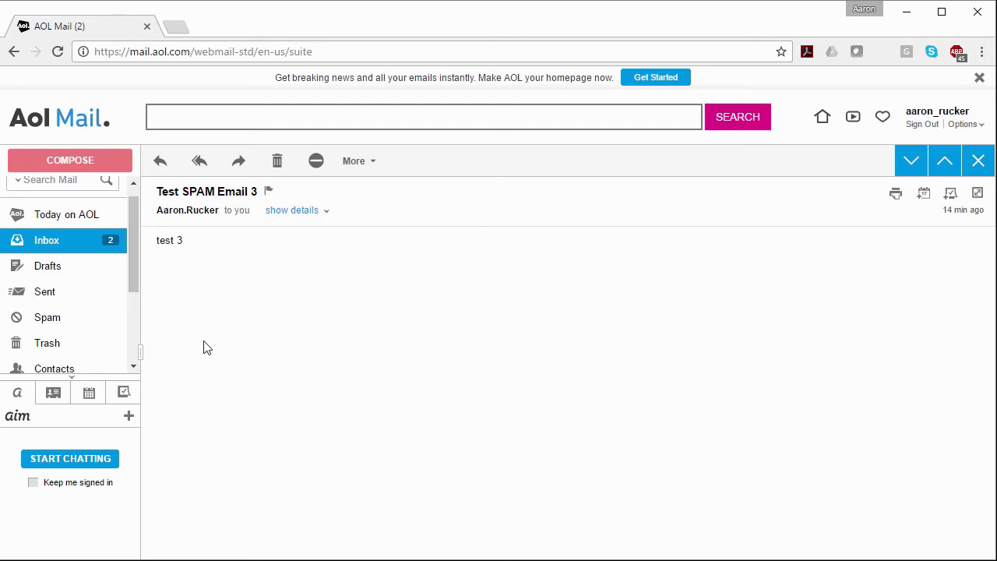
click(43, 321)
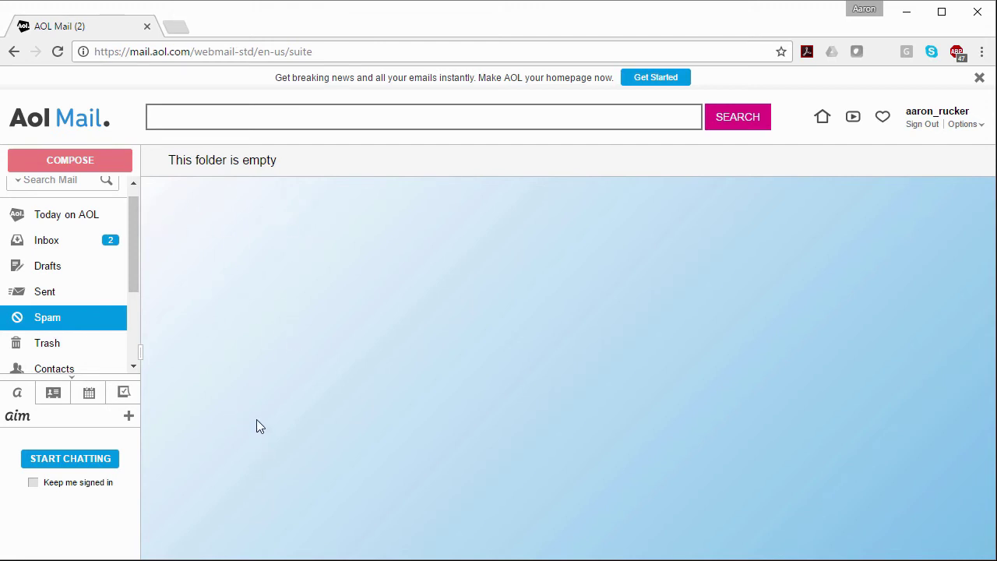
- Open the Fwd: Testing Testing email, check its More actions, then view the Spam folder
click(37, 243)
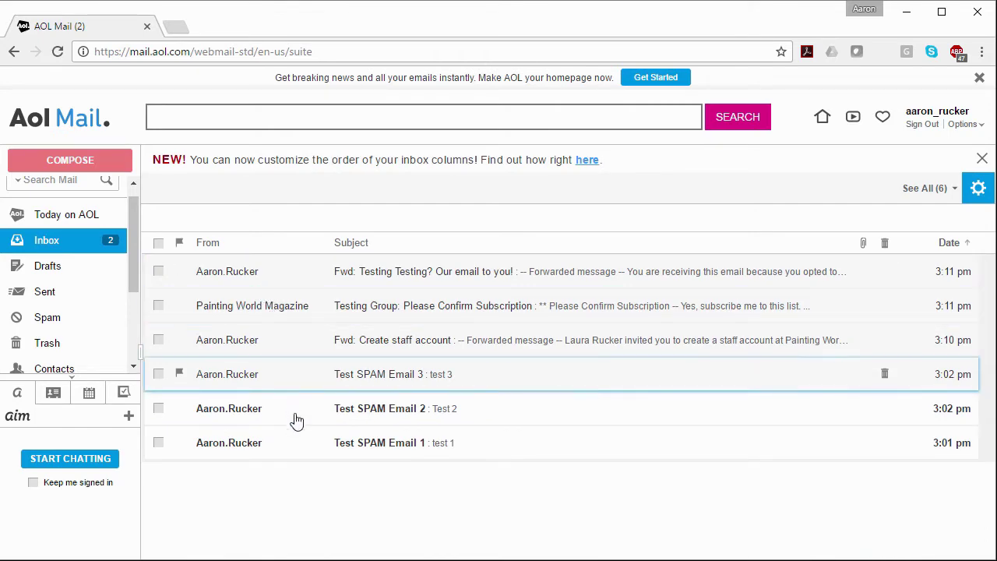
click(296, 279)
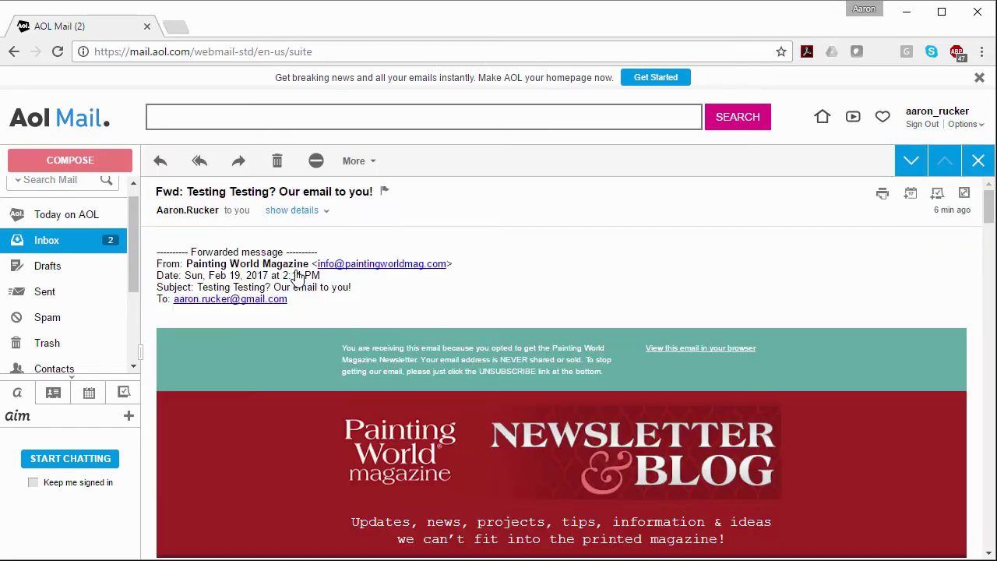
click(370, 166)
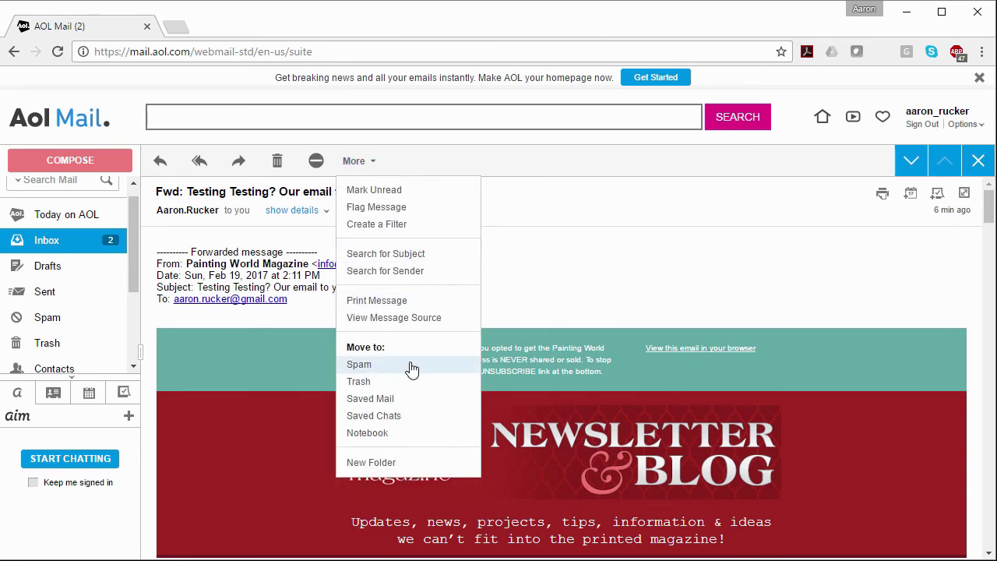
click(571, 216)
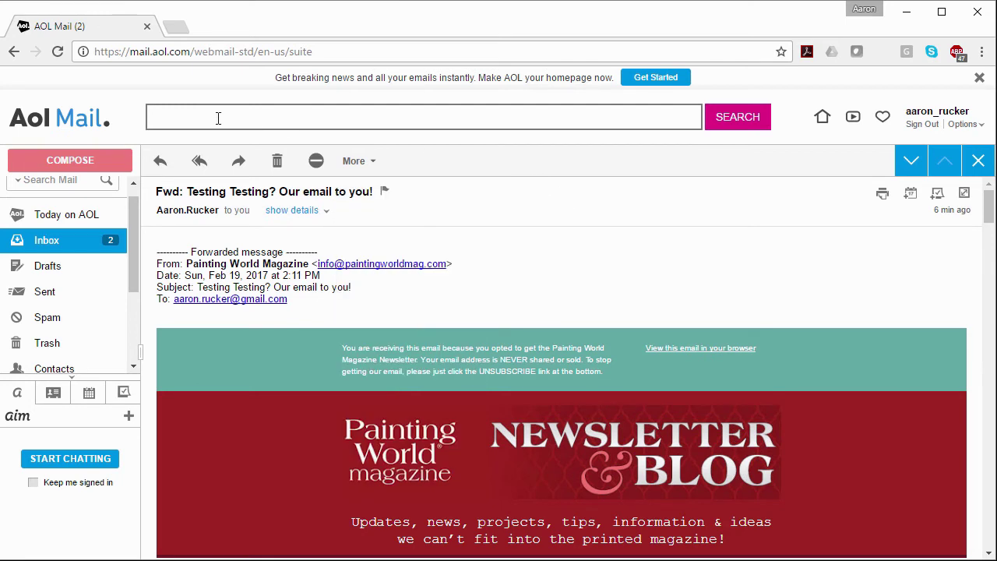
click(76, 319)
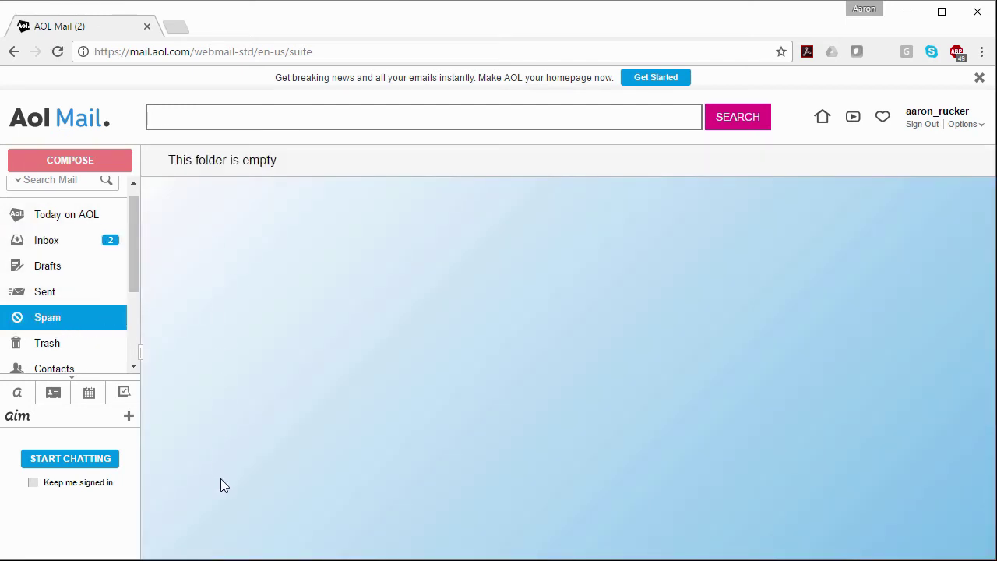
- Back in the inbox, reopen the Fwd: Testing Testing email and scroll through its newsletter
mouse_move(46, 326)
click(59, 246)
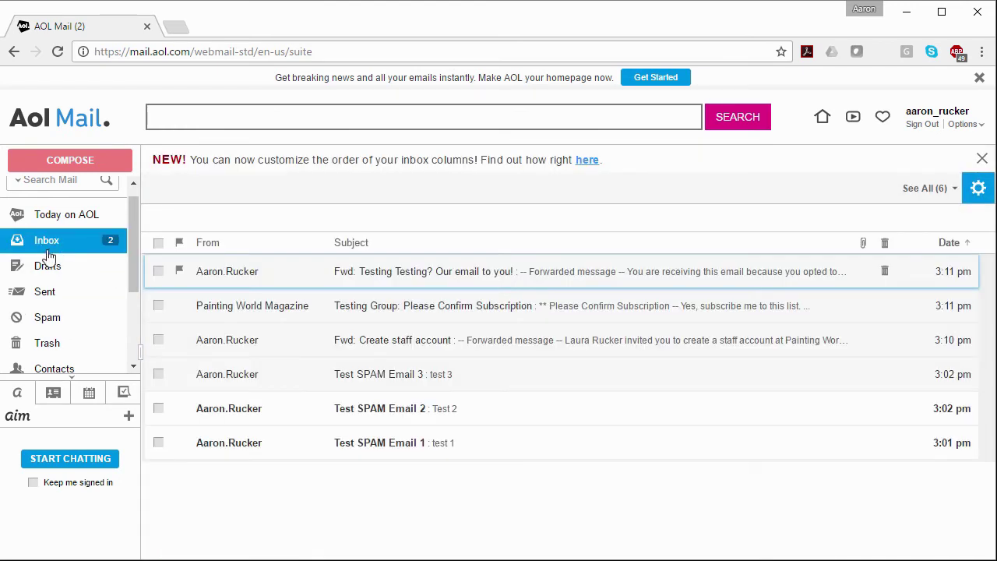
click(386, 278)
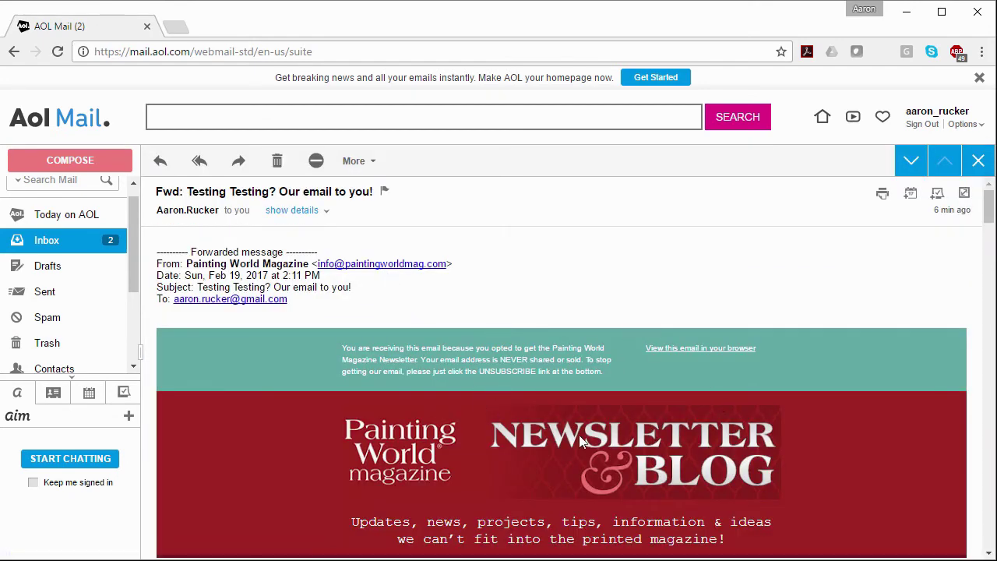
scroll(512, 400, down, 15)
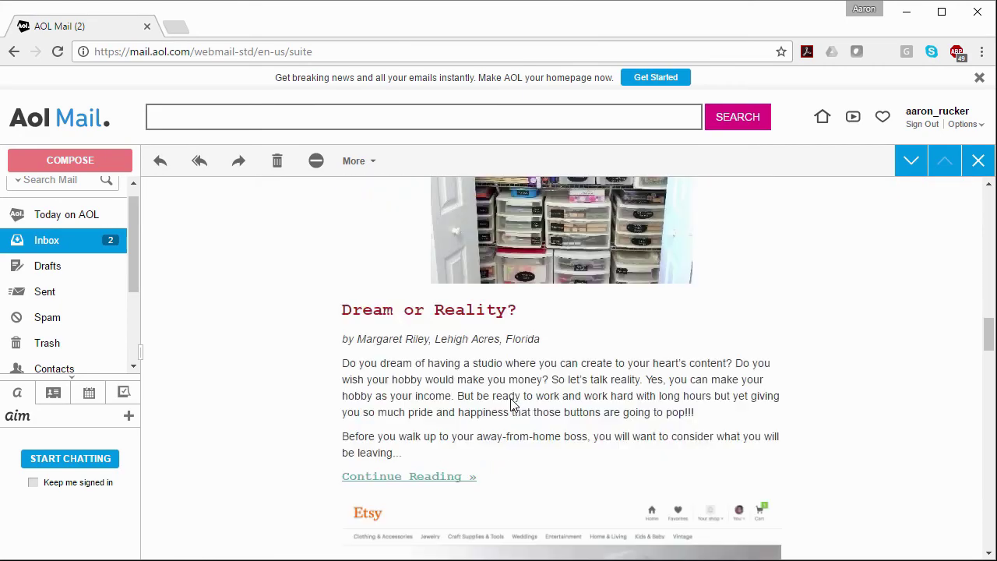
scroll(512, 399, down, 15)
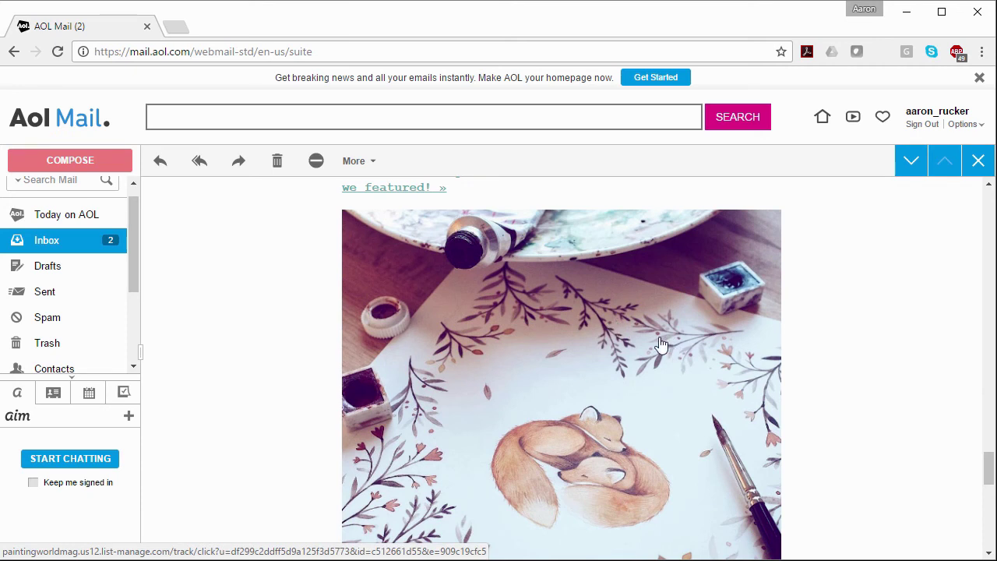
click(370, 162)
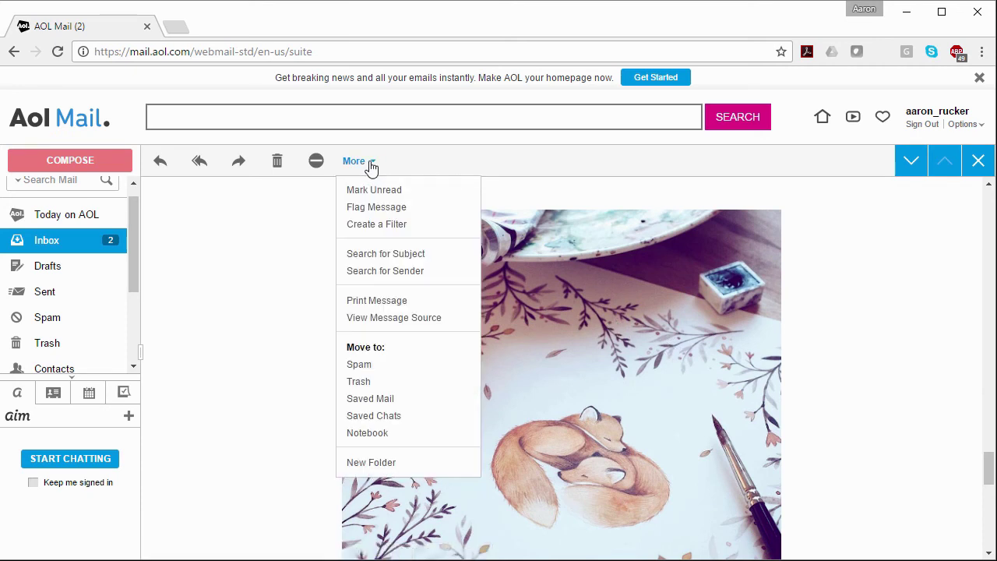
click(220, 267)
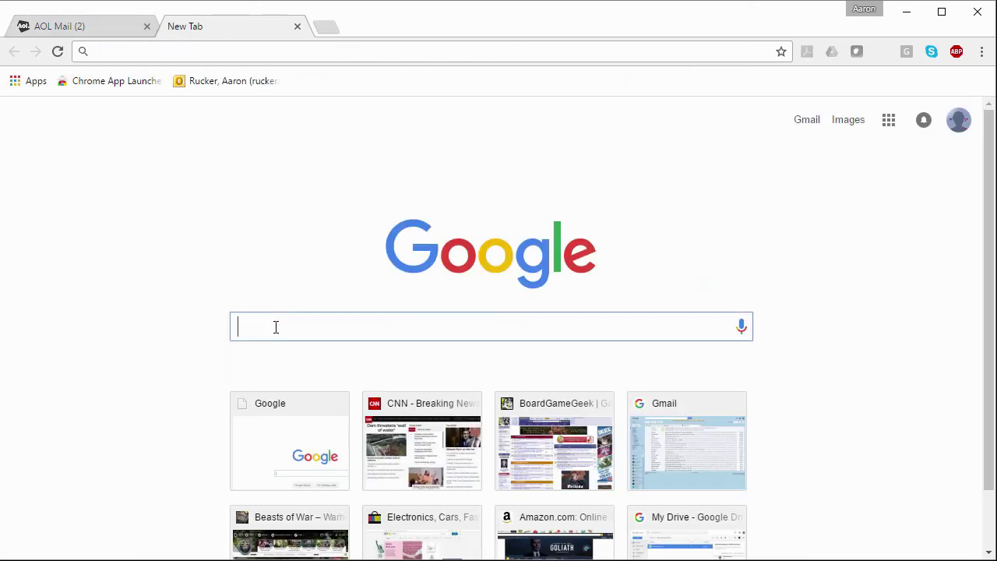
- Search Google for 'aol email haelp' and scroll through the results
text(aol)
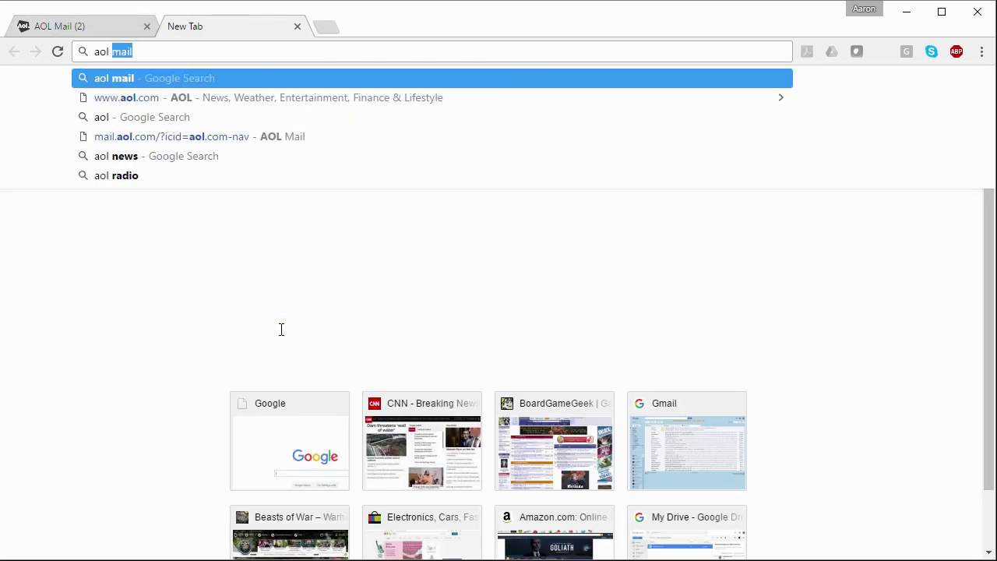
text( email ha)
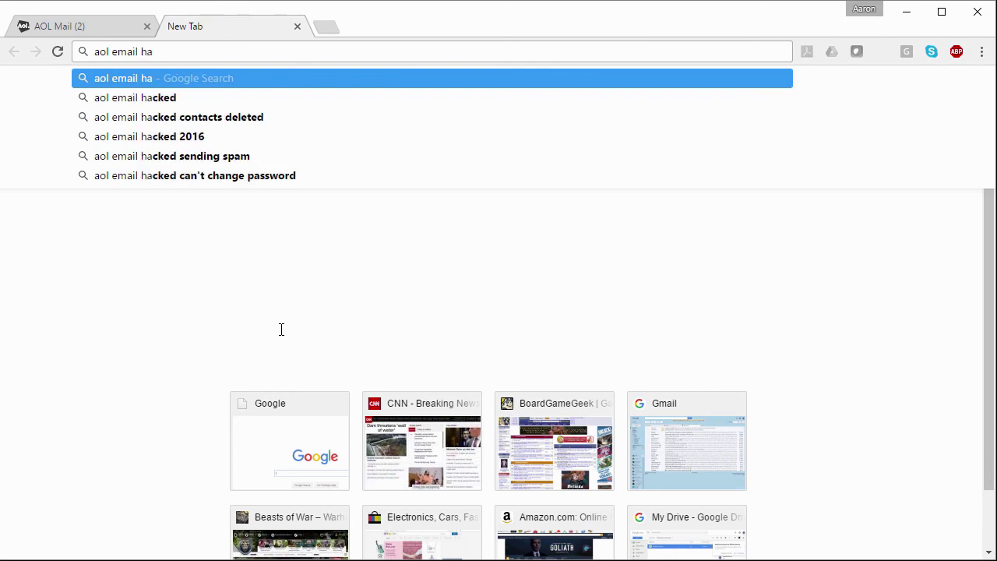
text(elp)
key(Return)
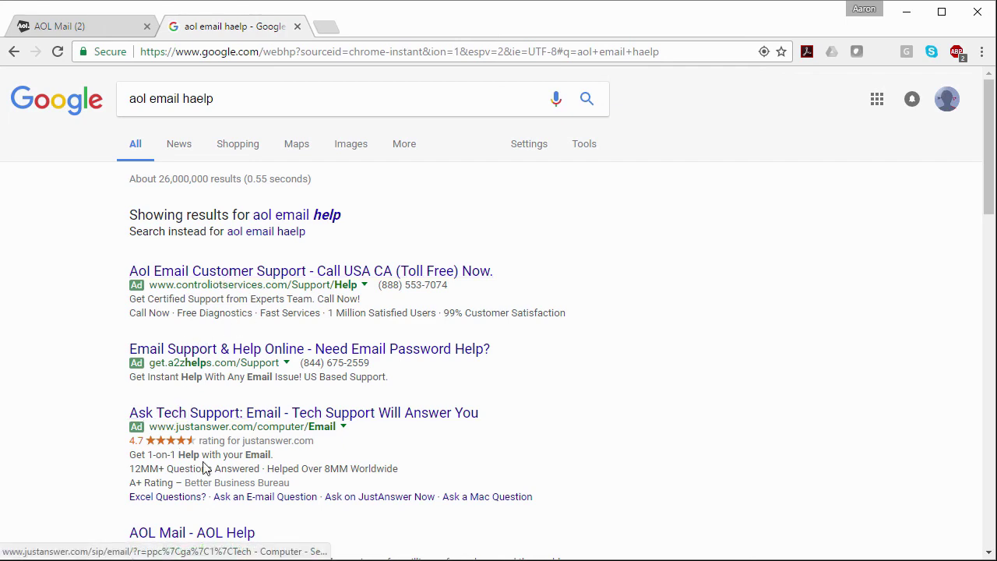
scroll(227, 488, down, 2)
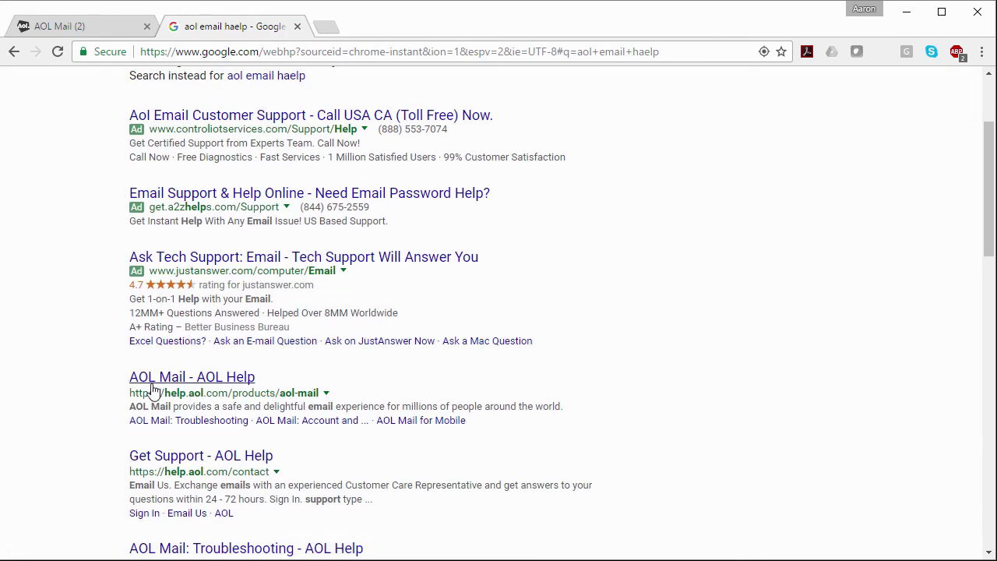
- Open the 'AOL Mail - AOL Help' search result
click(155, 378)
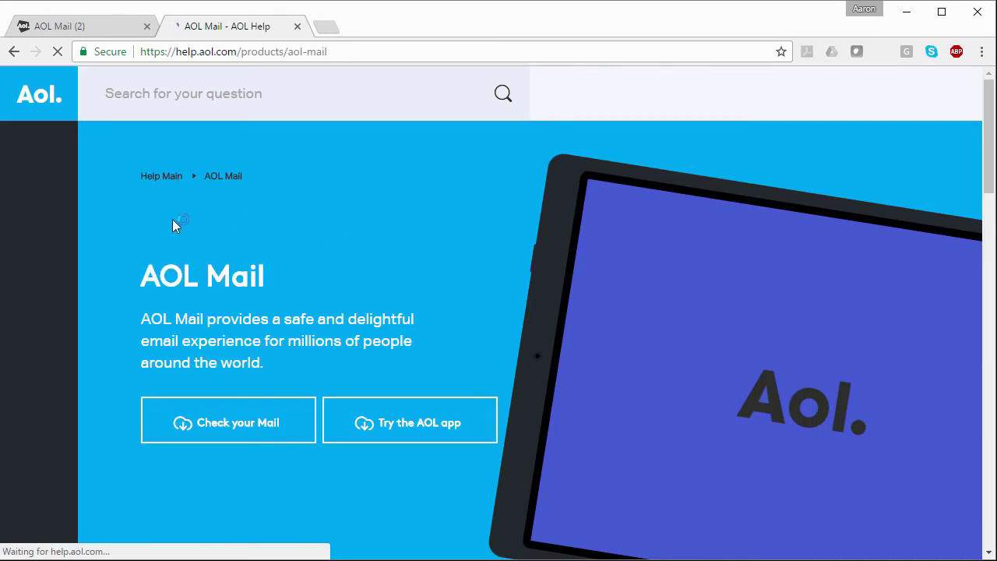